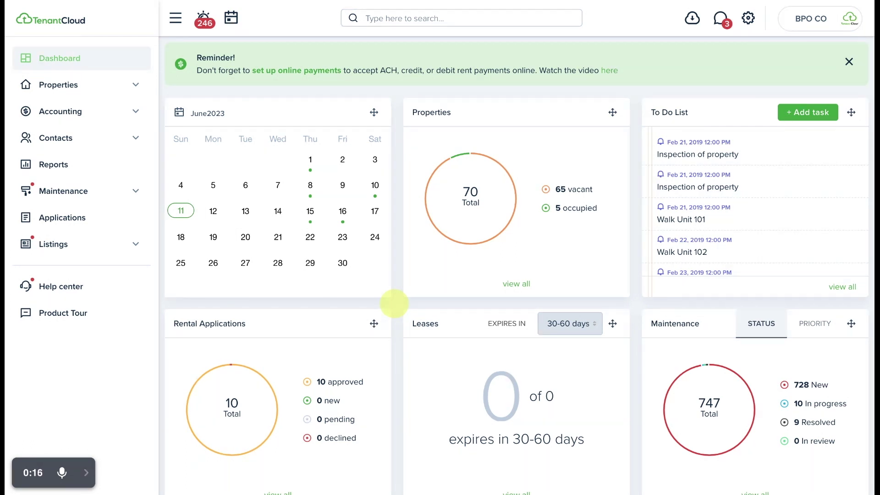
Go from the gear-icon settings to My templates under Document templates
{"action": "left_click", "coordinate": [749, 20]}
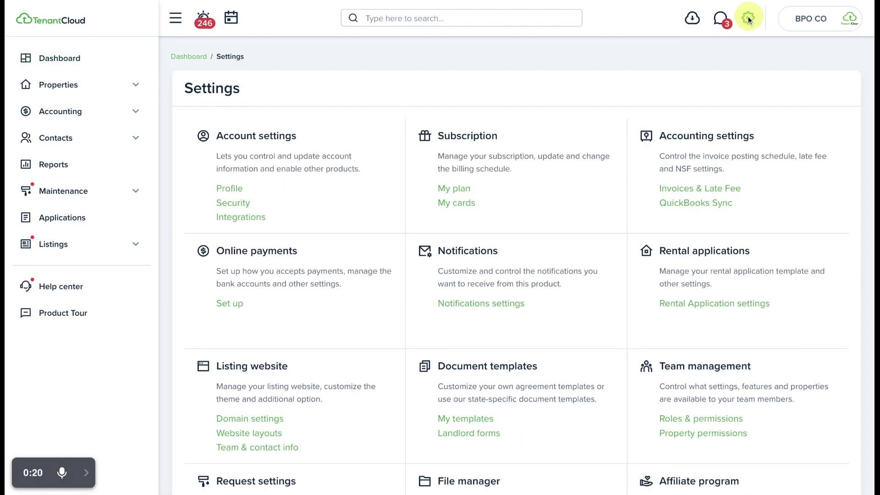
{"action": "scroll", "coordinate": [456, 324], "scroll_direction": "down", "scroll_amount": 3}
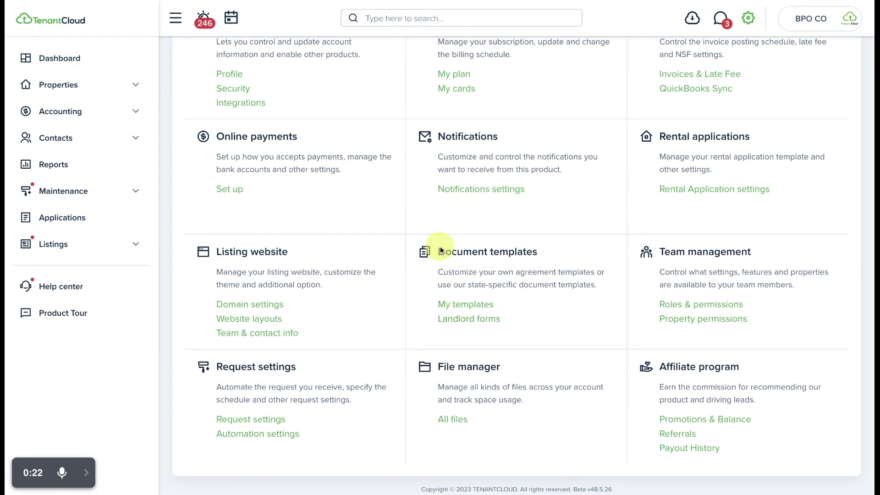
{"action": "left_click", "coordinate": [467, 310]}
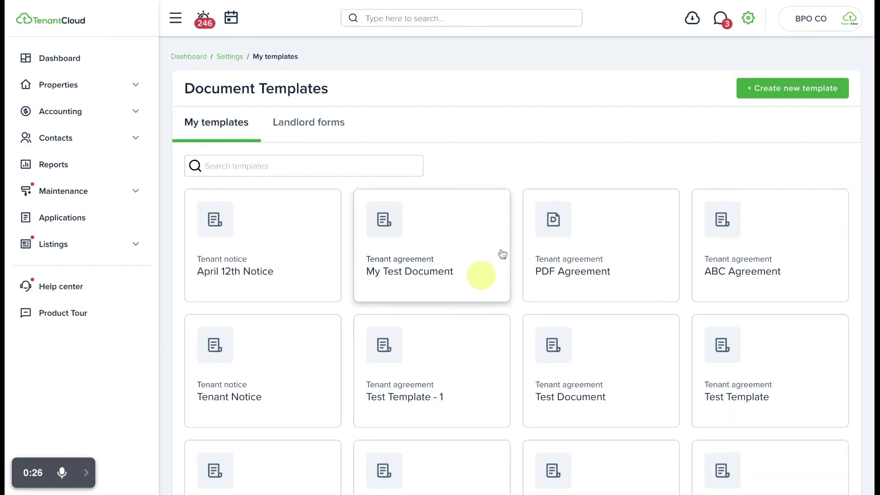
Create a new template using the Copy & Paste flow, reaching the Type & Title step
{"action": "left_click", "coordinate": [789, 91]}
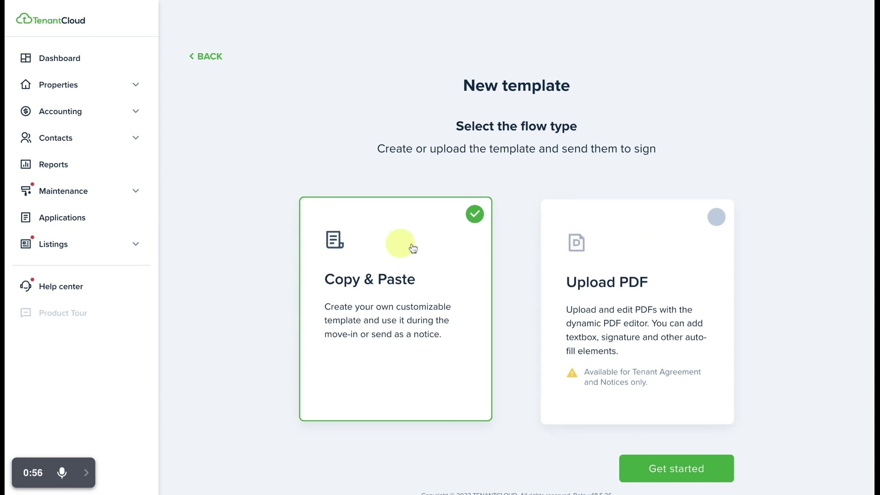
{"action": "left_click", "coordinate": [686, 475]}
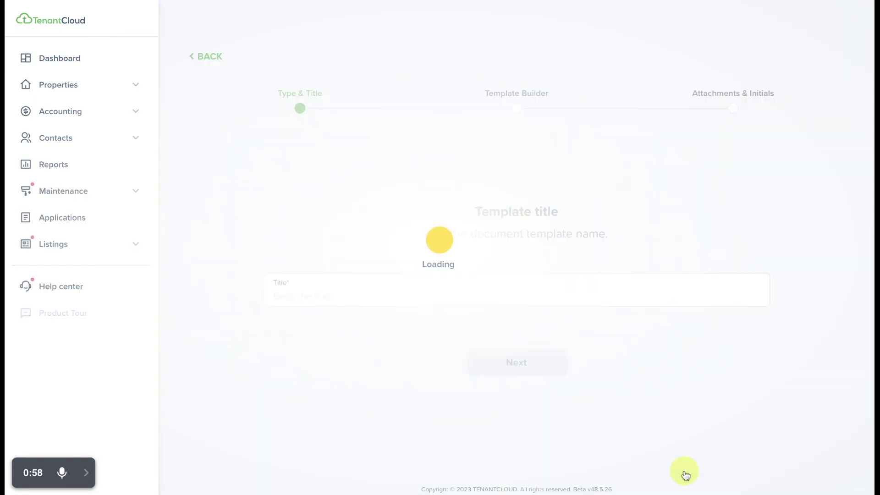
Title the template 'Test Title' and pick Tenant Notice as its type
{"action": "left_click", "coordinate": [457, 297]}
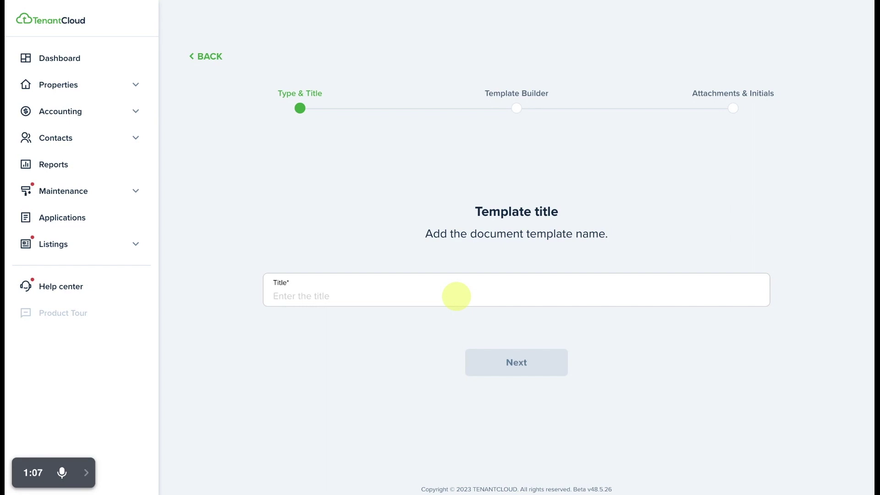
{"action": "type", "text": "Test Title"}
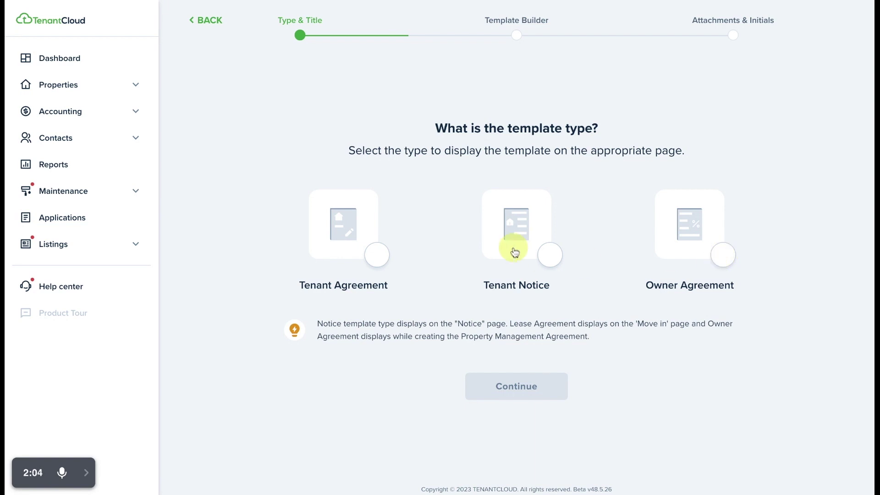
{"action": "left_click", "coordinate": [551, 255]}
Write 'Hello ,' and 'Your rent is past due in the amount of .' on two lines
{"action": "left_click", "coordinate": [515, 386]}
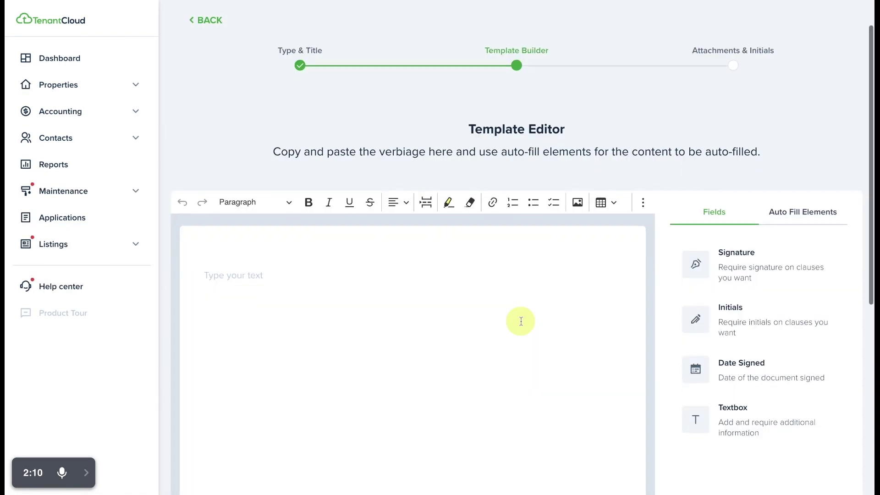
{"action": "scroll", "coordinate": [521, 321], "scroll_direction": "down", "scroll_amount": 2}
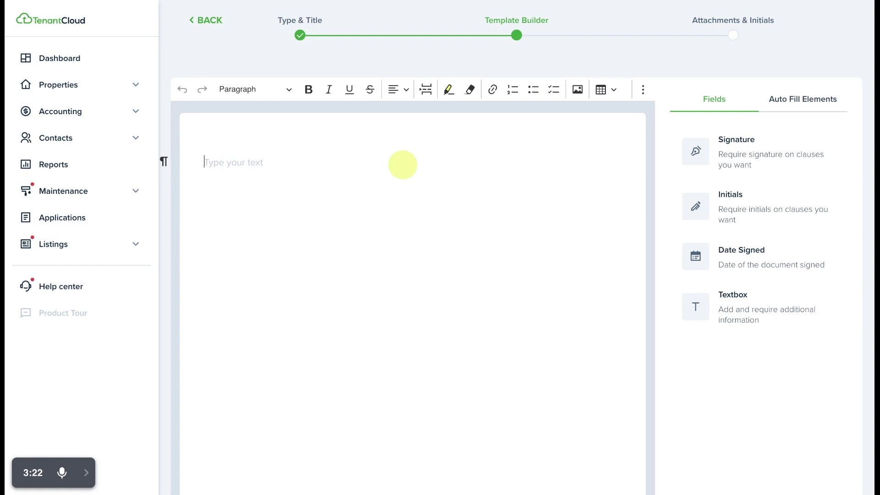
{"action": "type", "text": "Hello ,"}
{"action": "key", "text": "Return"}
{"action": "type", "text": "Your rent is past due in the amount of ."}
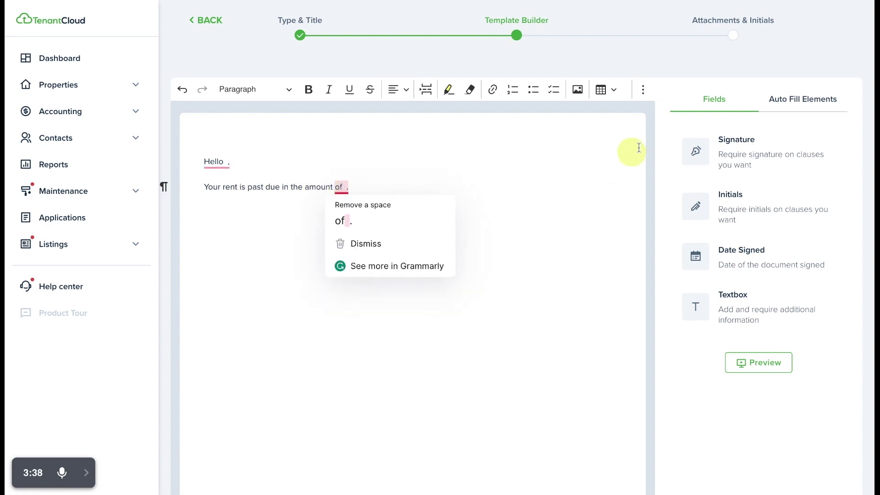
{"action": "left_click", "coordinate": [809, 101]}
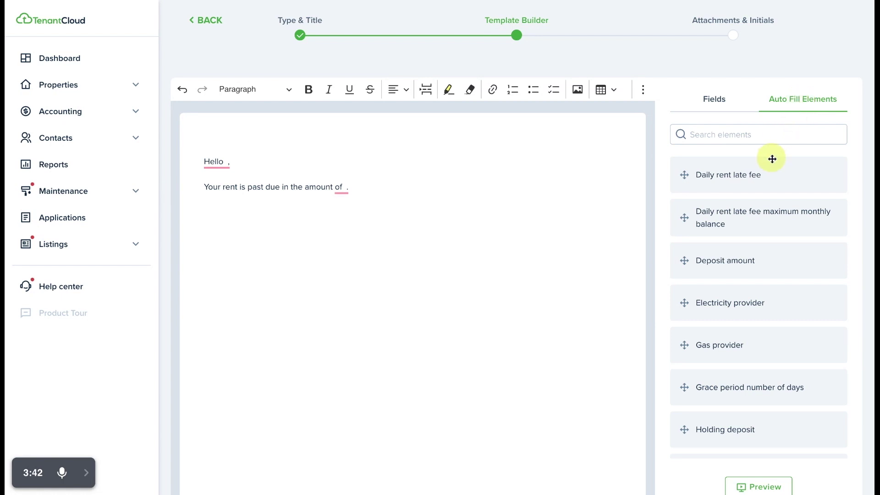
Add the Outstanding rent tag to the rent sentence and Tenant full name after 'Hello'
{"action": "left_click", "coordinate": [764, 136]}
{"action": "type", "text": "rent"}
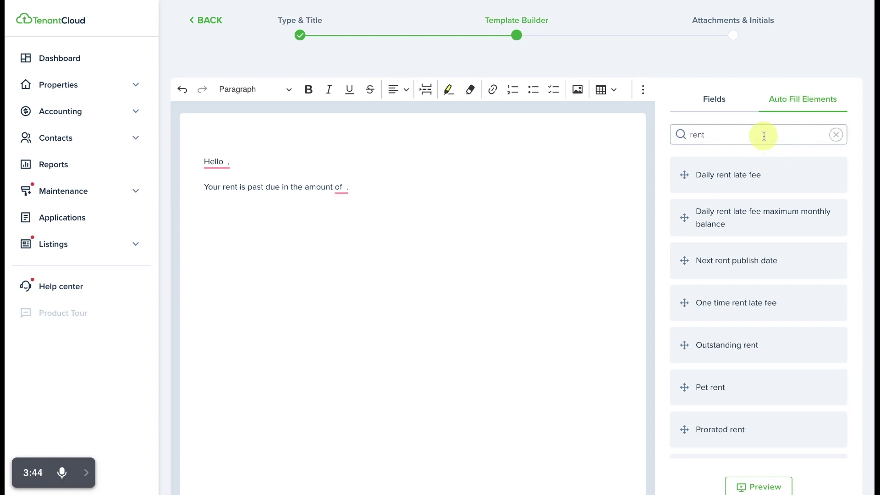
{"action": "scroll", "coordinate": [755, 261], "scroll_direction": "down", "scroll_amount": 3}
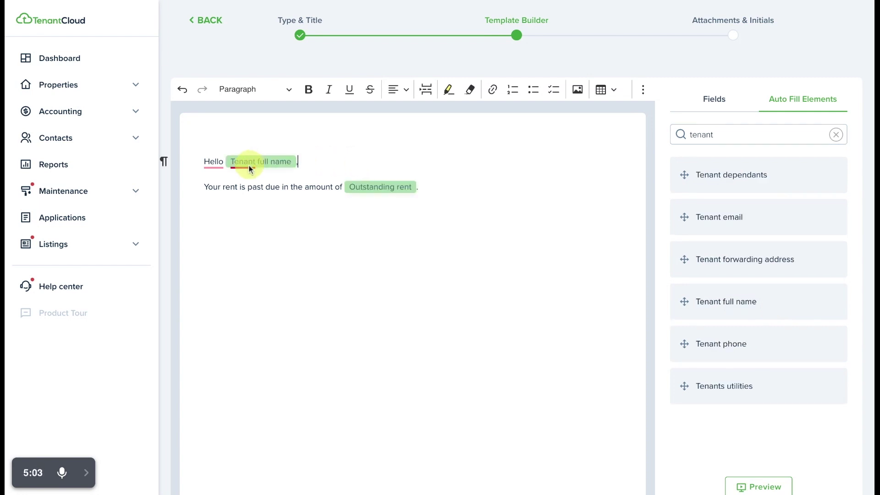
{"action": "mouse_move", "coordinate": [236, 164]}
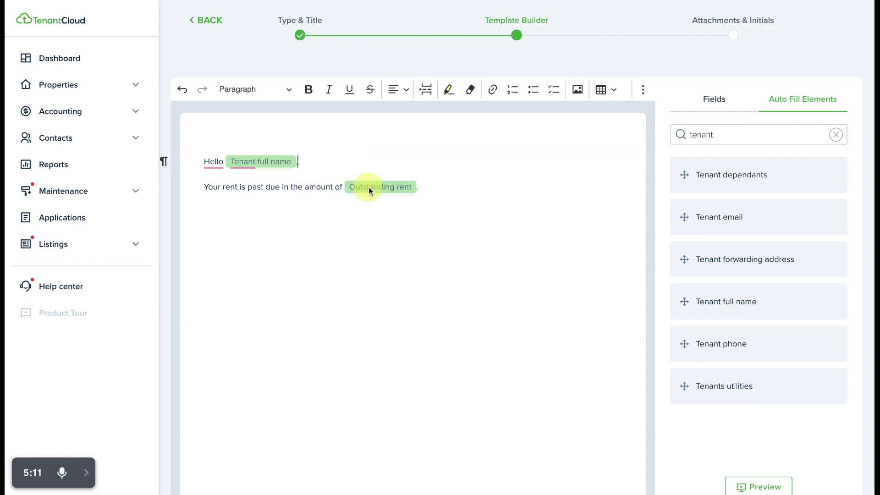
{"action": "left_click", "coordinate": [440, 186]}
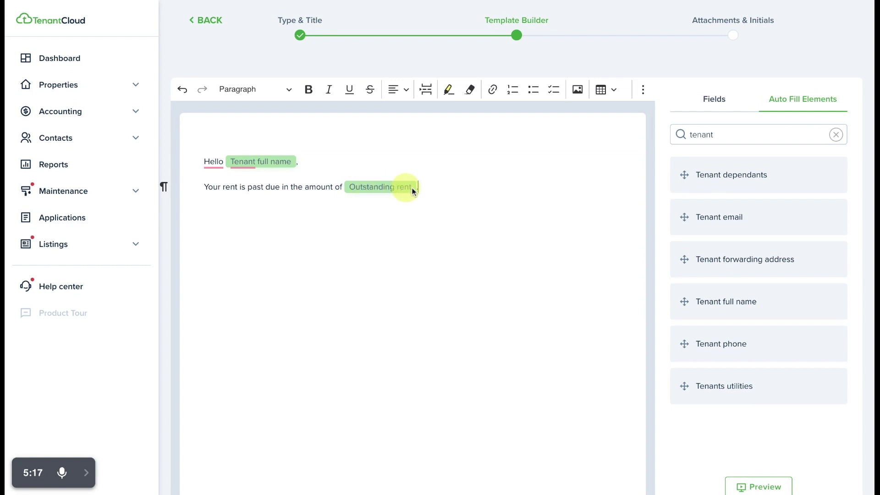
{"action": "left_click", "coordinate": [714, 99]}
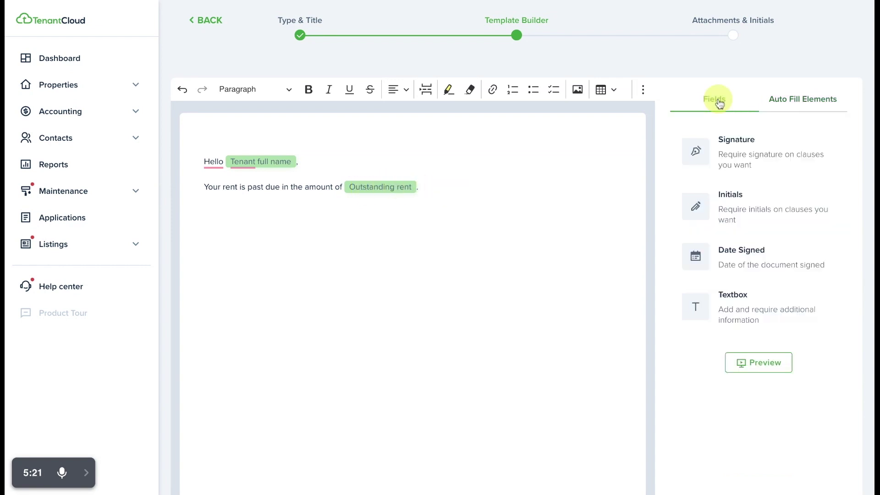
Place an Initials field before the rent sentence and a Signature with Date Signed below the text
{"action": "left_click_drag", "start_coordinate": [772, 147], "coordinate": [769, 151]}
{"action": "left_click", "coordinate": [769, 151]}
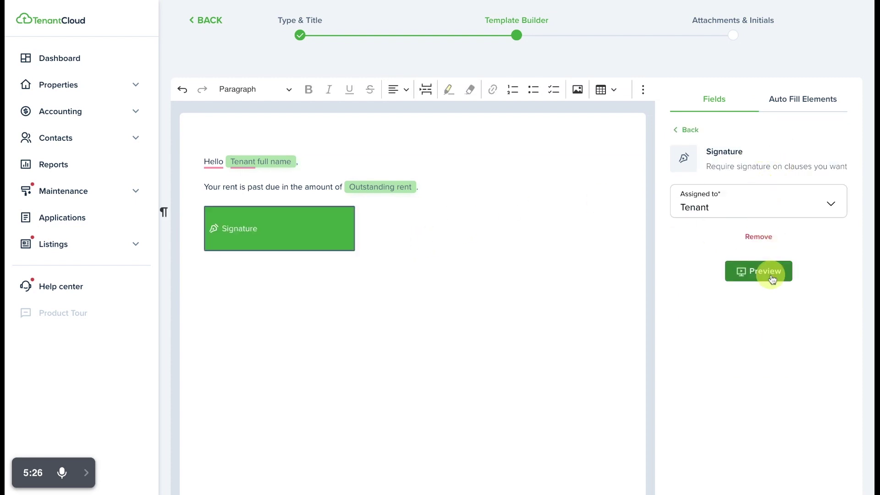
{"action": "left_click", "coordinate": [684, 130]}
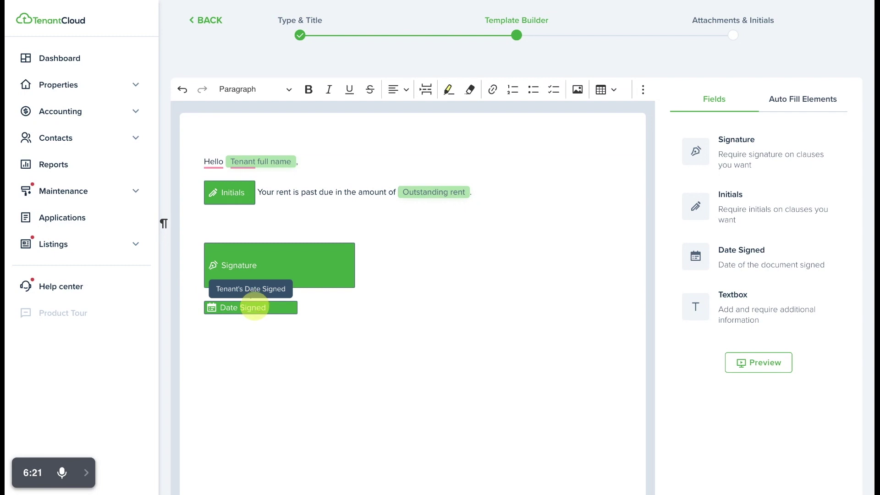
{"action": "scroll", "coordinate": [601, 309], "scroll_direction": "down", "scroll_amount": 5}
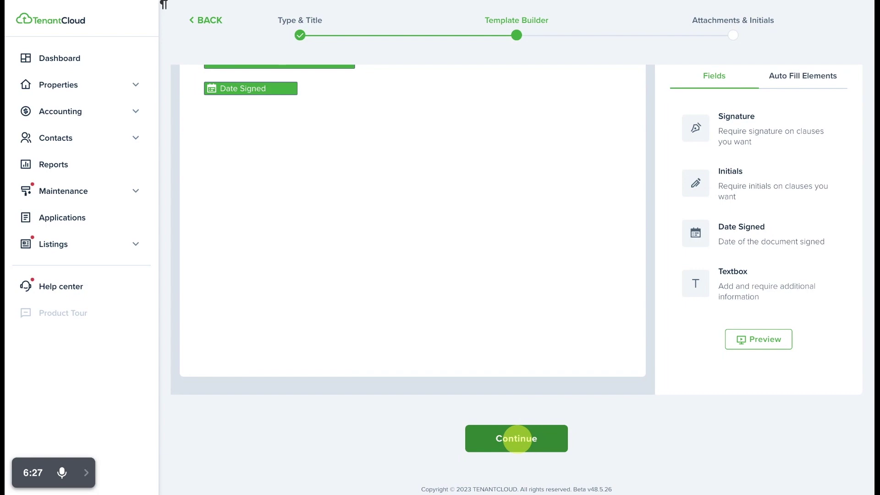
{"action": "left_click", "coordinate": [516, 438]}
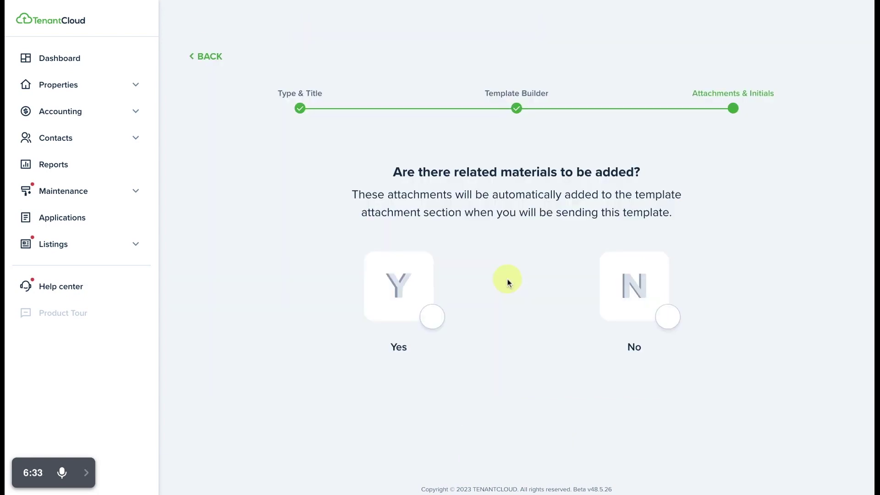
Answer No to related attachment materials and to default signatures, then create the template
{"action": "left_click", "coordinate": [432, 317]}
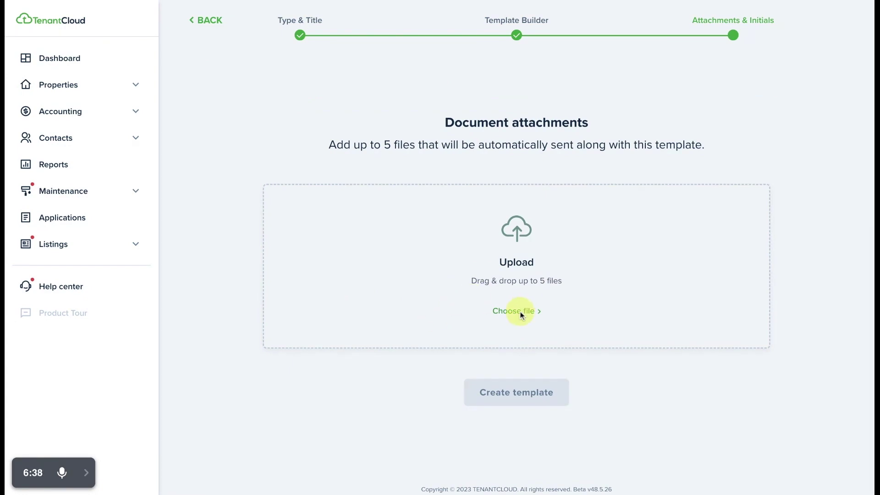
{"action": "scroll", "coordinate": [518, 314], "scroll_direction": "up", "scroll_amount": 6}
{"action": "left_click", "coordinate": [669, 197]}
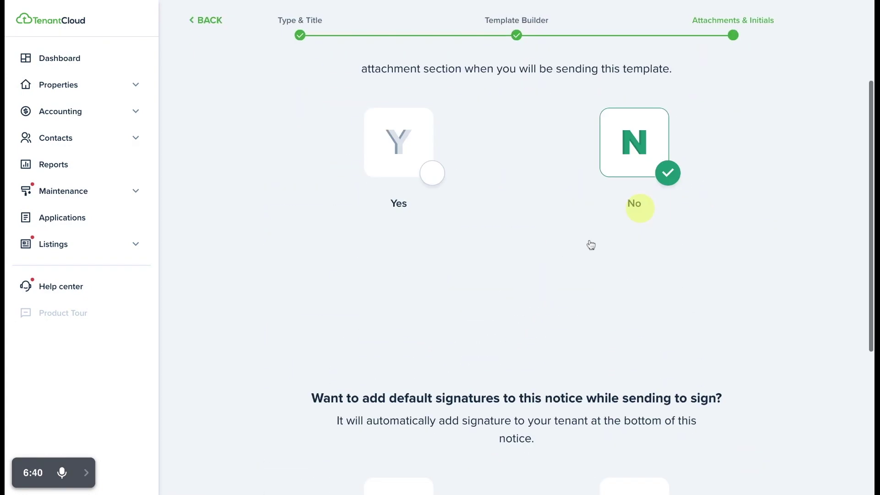
{"action": "scroll", "coordinate": [591, 244], "scroll_direction": "down", "scroll_amount": 6}
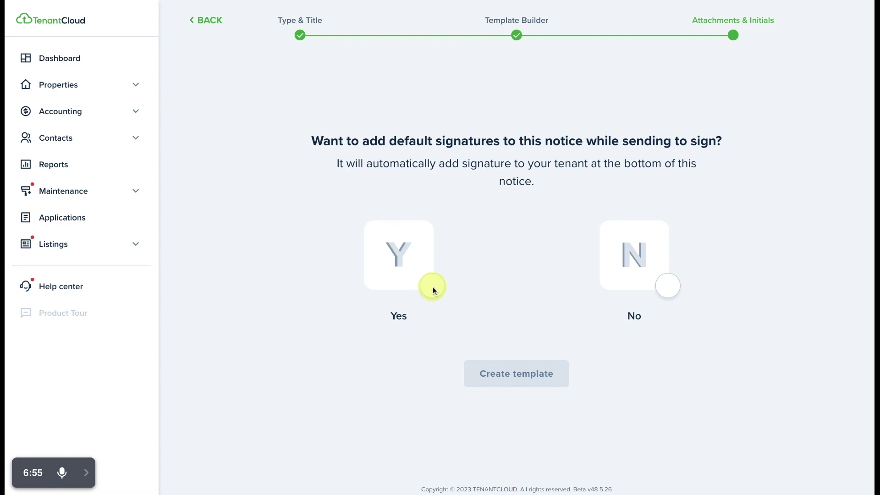
{"action": "left_click", "coordinate": [669, 290]}
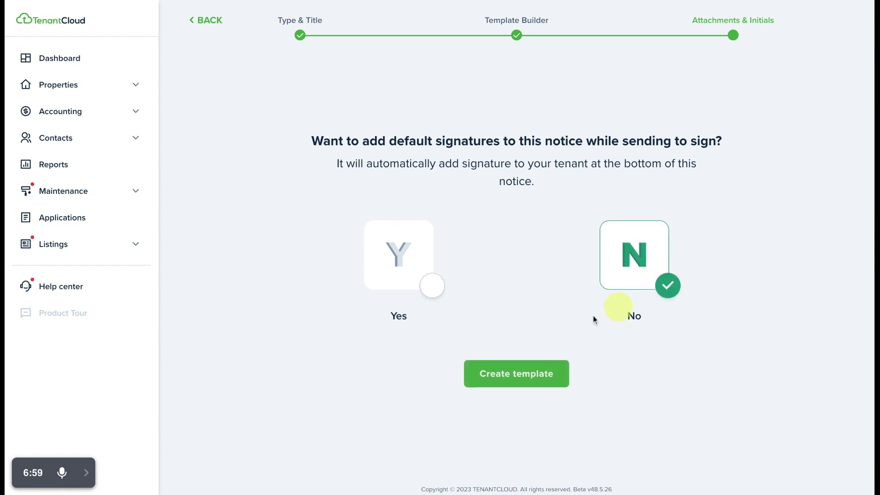
{"action": "left_click", "coordinate": [514, 375]}
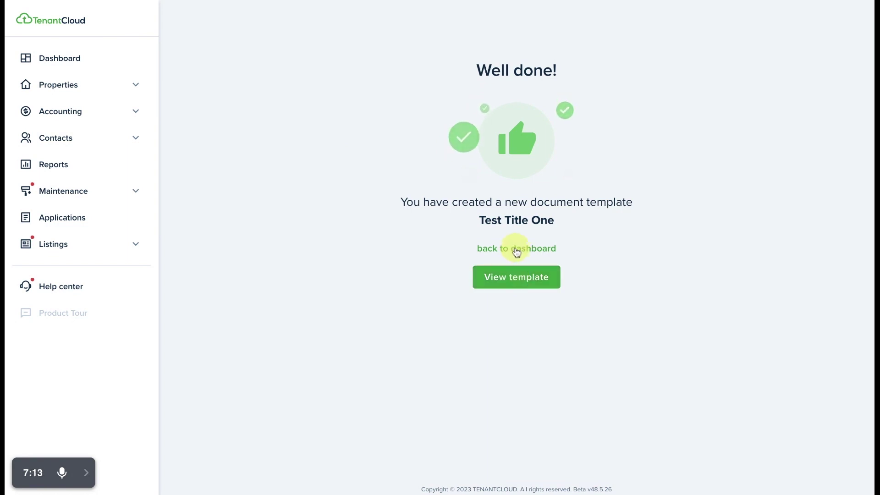
Open the newly created 'Test Title One' tenant notice template
{"action": "left_click", "coordinate": [516, 278]}
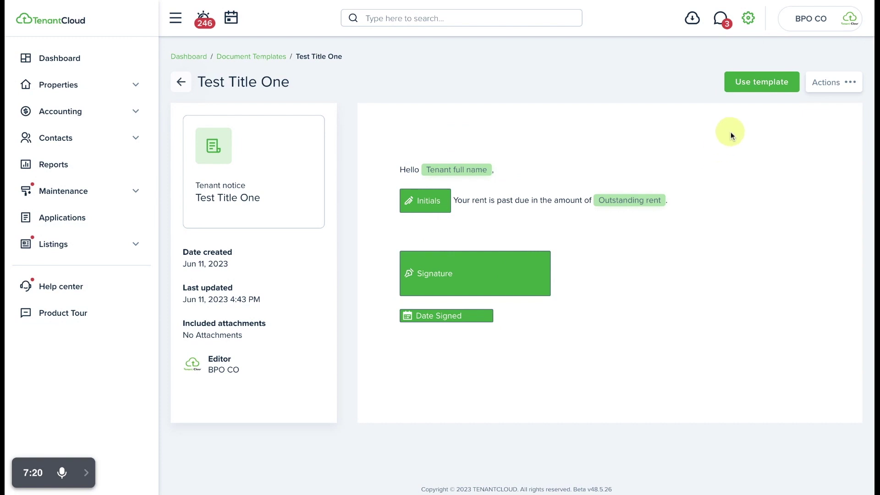